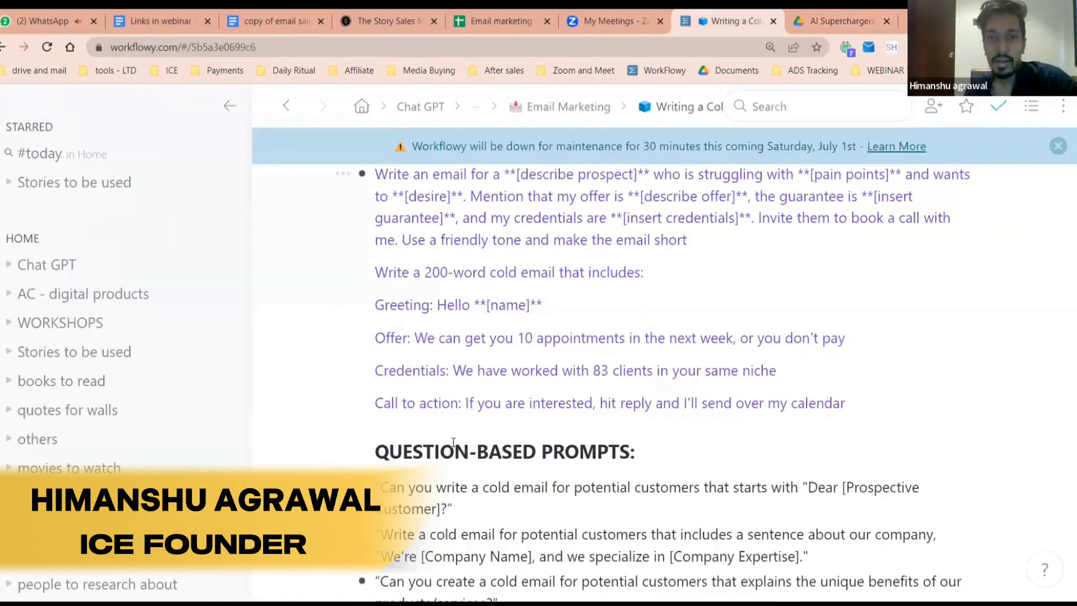
Select the six fill-in-the-blank cold email prompt bullets in Workflowy
scroll(673, 318, up, 1)
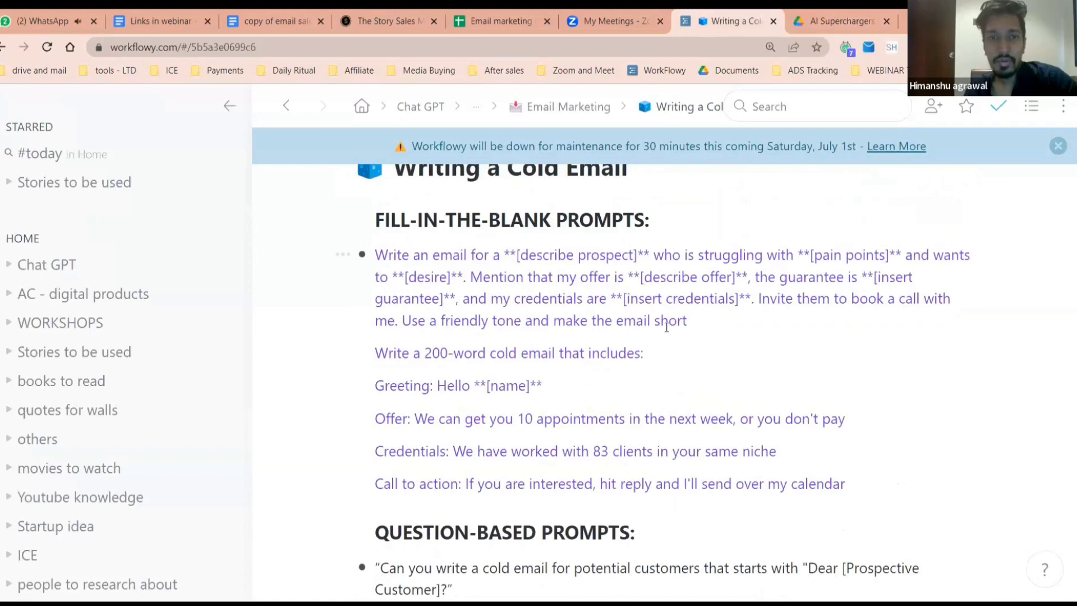
scroll(666, 327, down, 1)
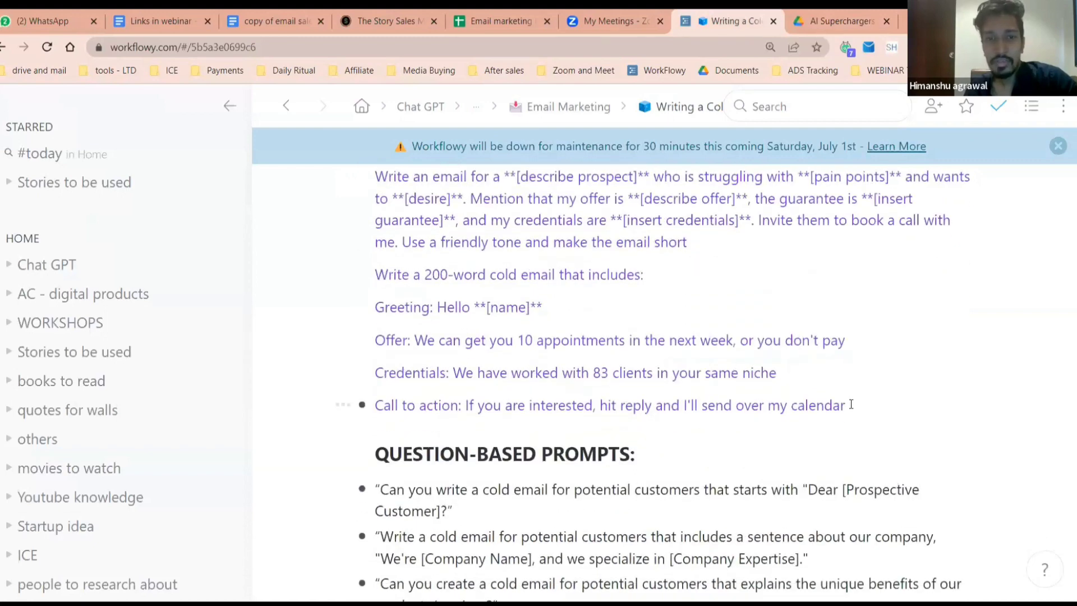
drag(851, 404, 413, 191)
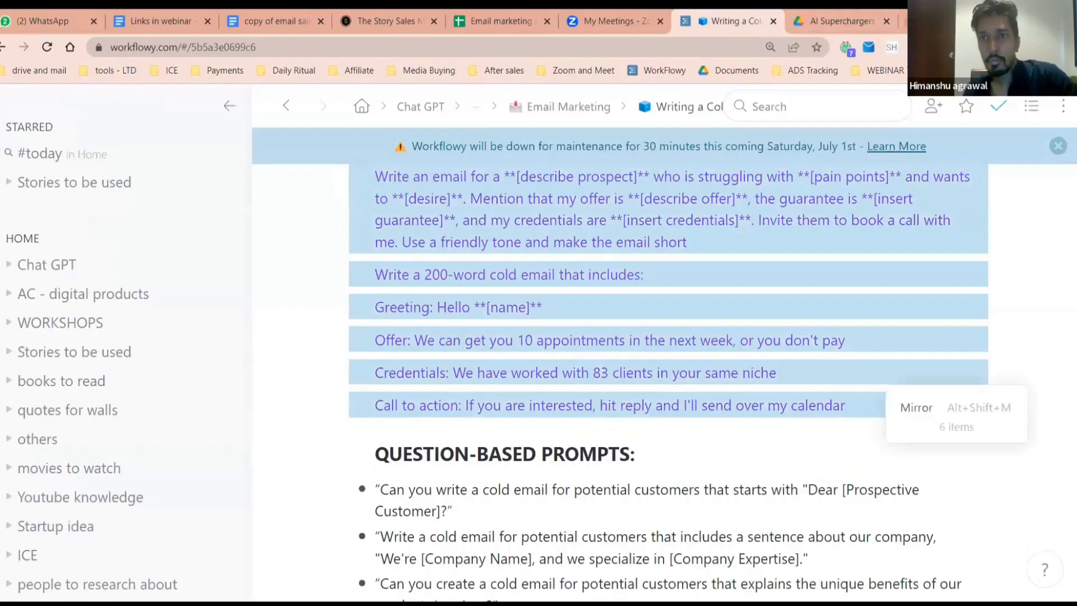
Open ChatGPT in a new browser tab
key(ctrl+t)
text(chat)
key(Return)
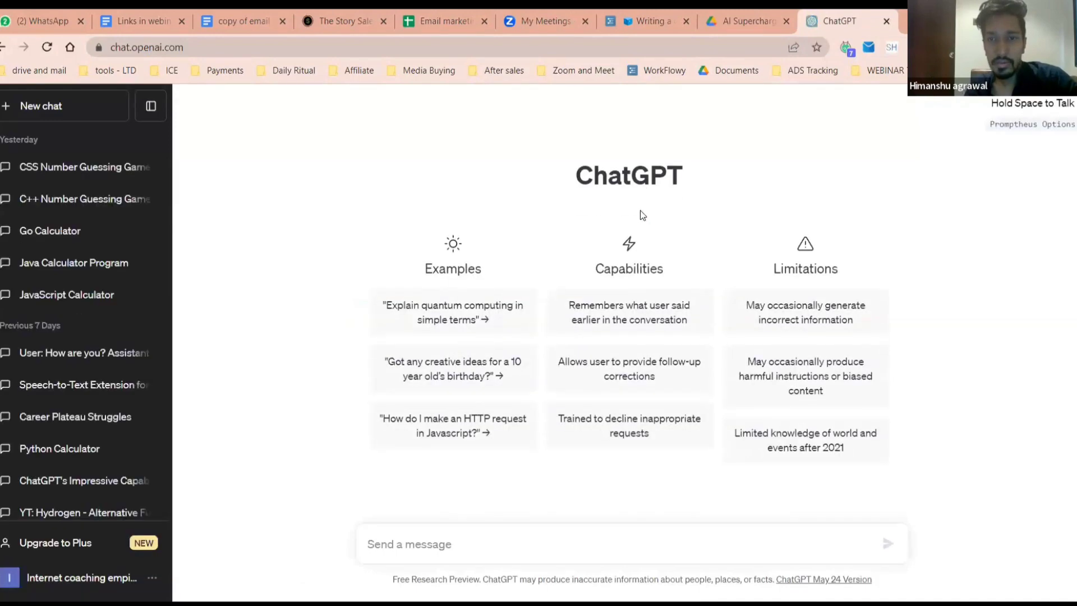
Paste the cold email prompt into the message box and replace [name] with the prospect's first name
click(465, 560)
key(ctrl+v)
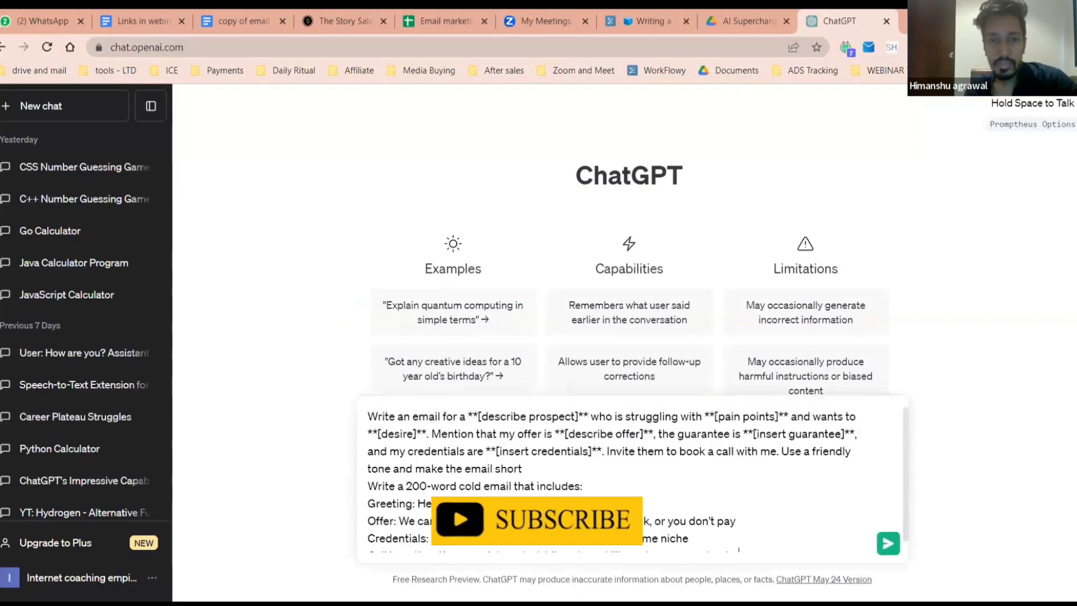
drag(504, 503, 449, 504)
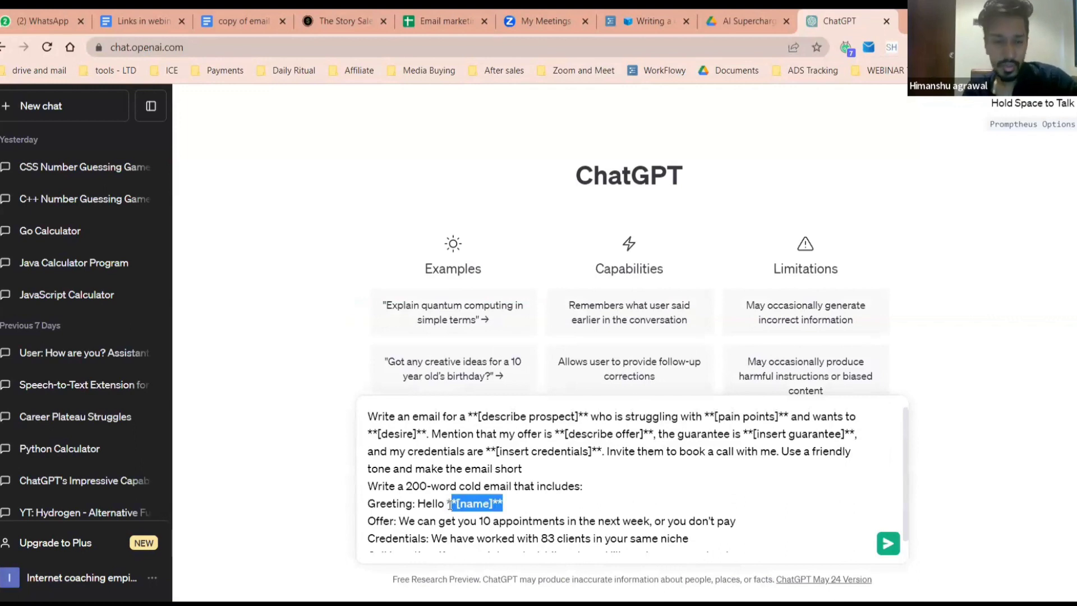
text(Subrata)
click(452, 503)
key(BackSpace)
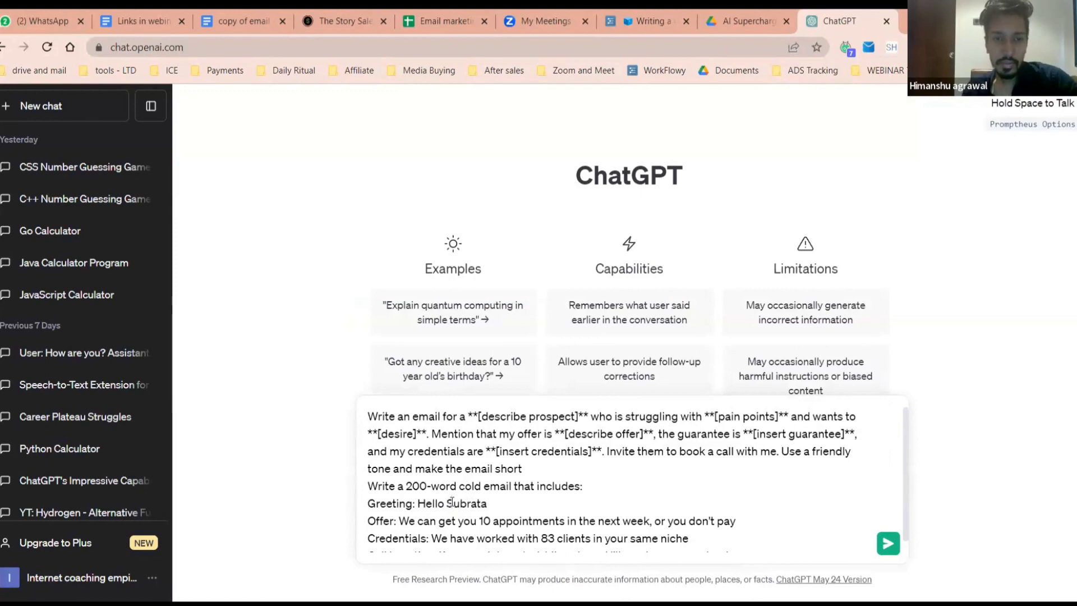
scroll(578, 524, down, 1)
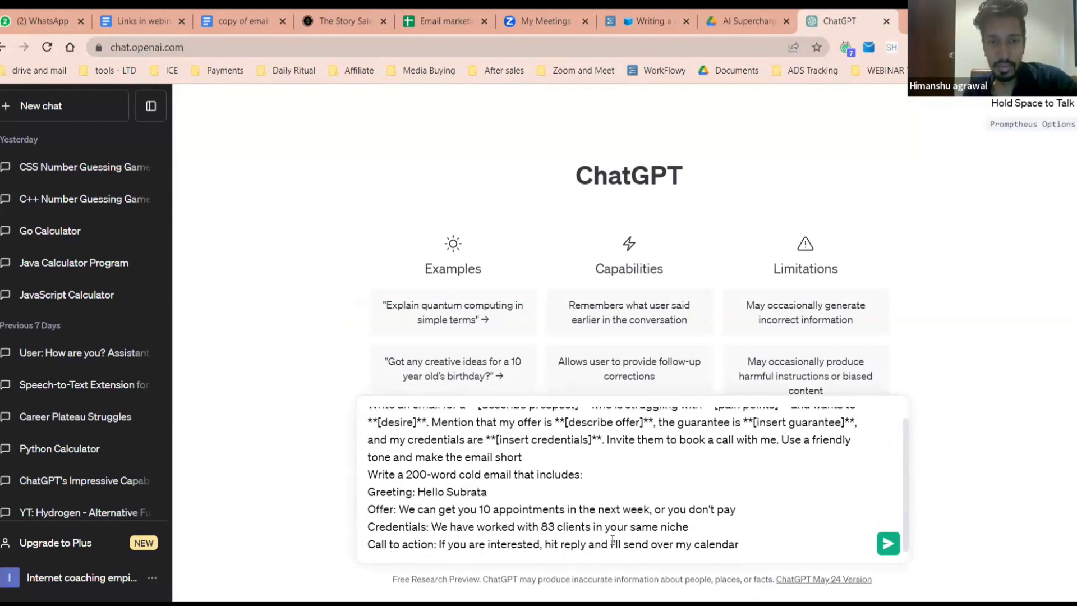
scroll(520, 457, up, 1)
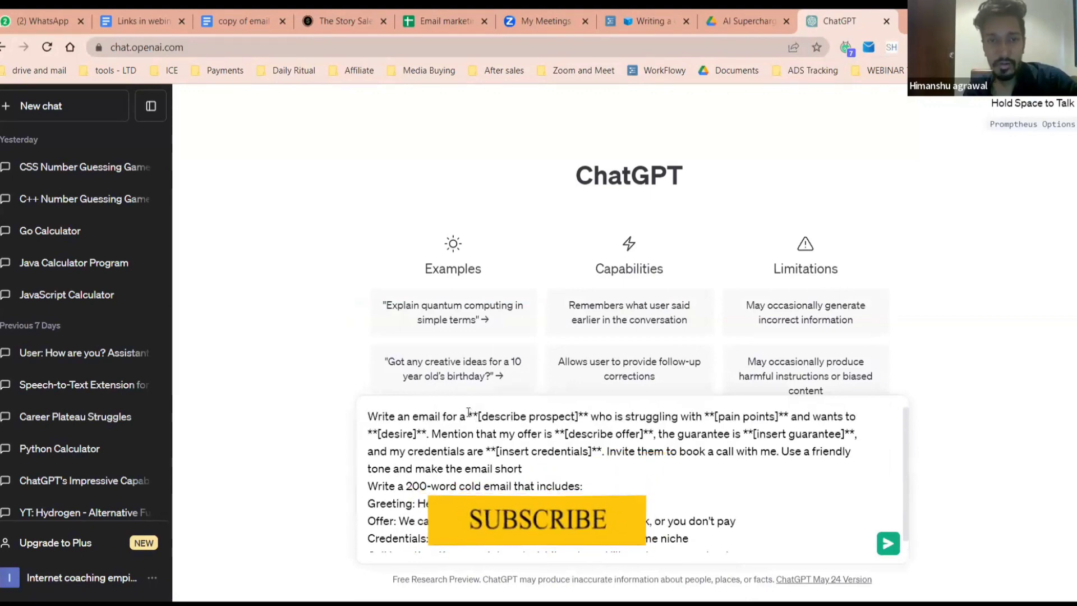
Fill the prospect, pain point and desire blanks: 'real estate', 'hiring new people', 'hire top talent'
drag(469, 417, 588, 411)
text(real es)
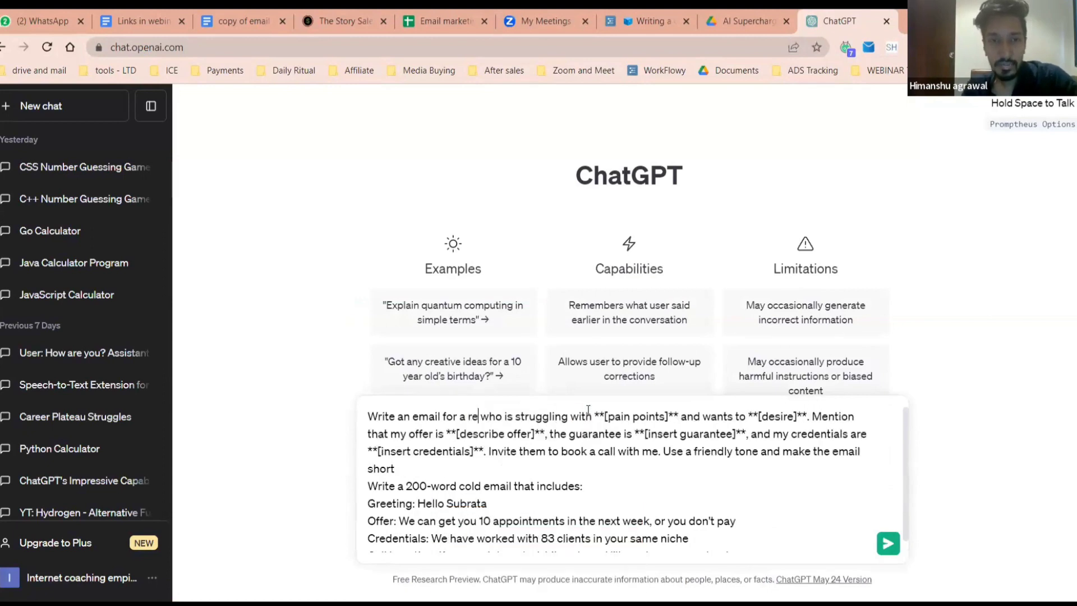
text(tate)
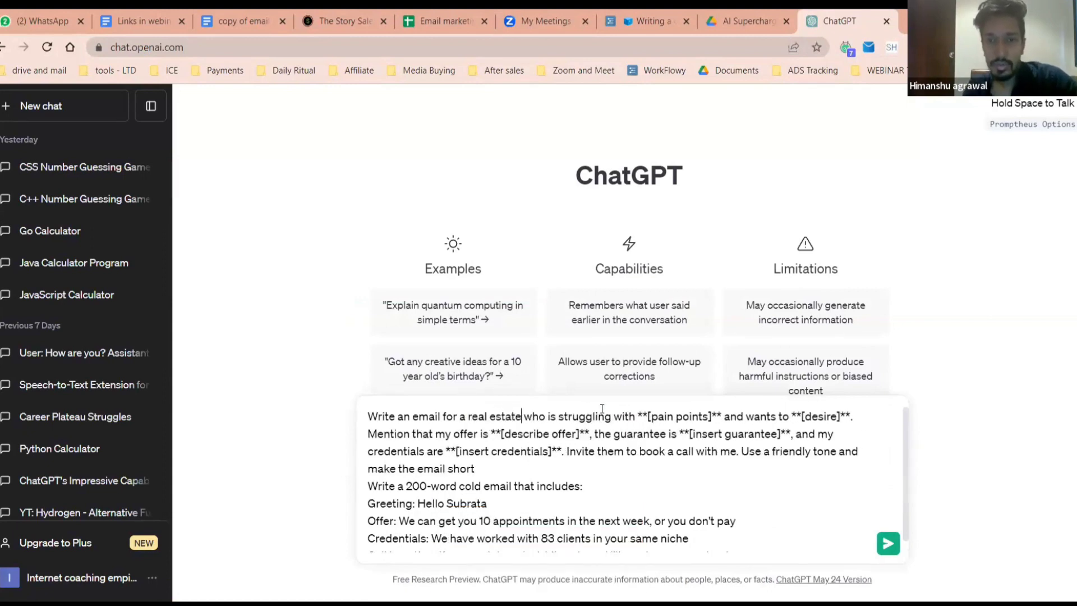
drag(638, 415, 723, 420)
text(hiring new pe)
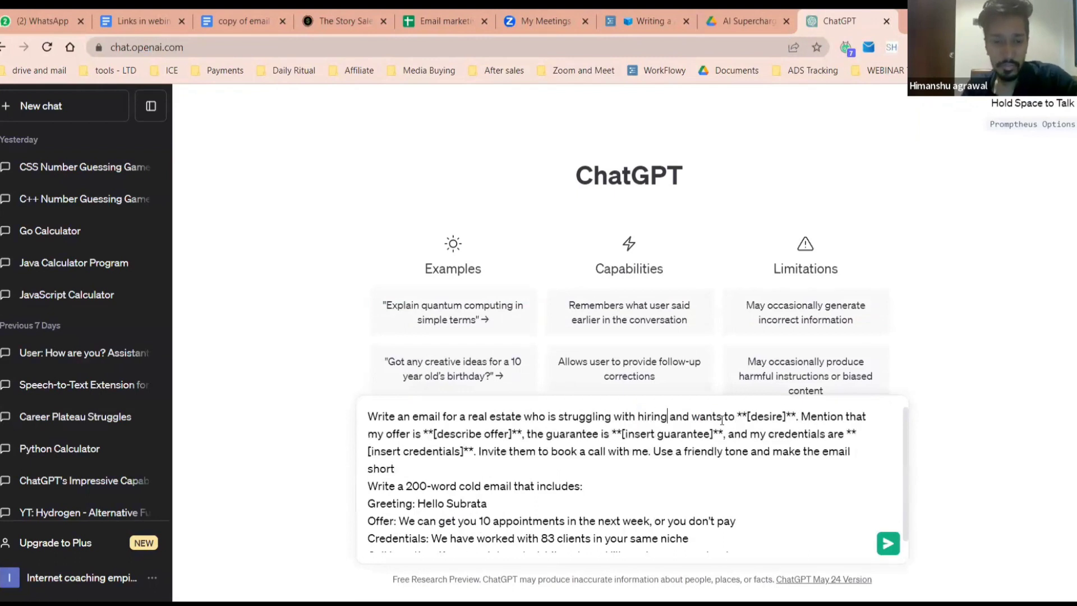
text(ople)
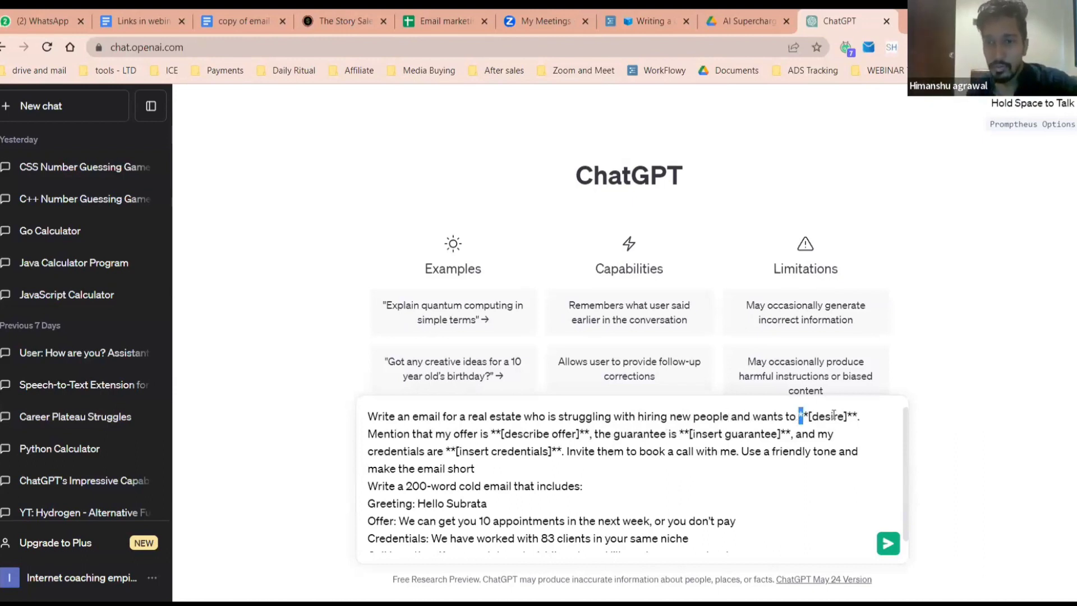
drag(799, 416, 860, 413)
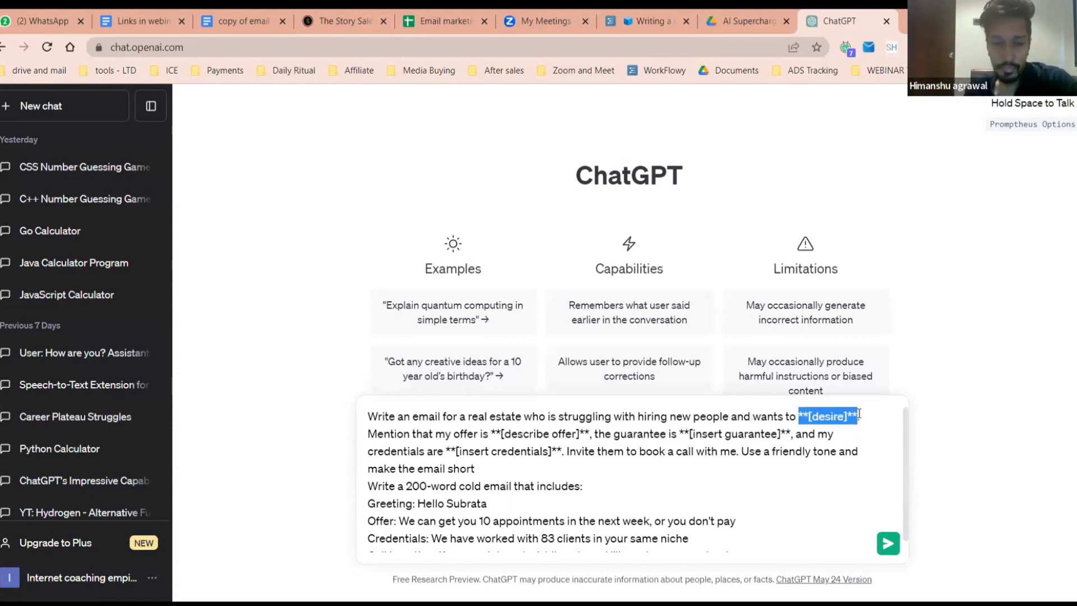
text(hire top talent)
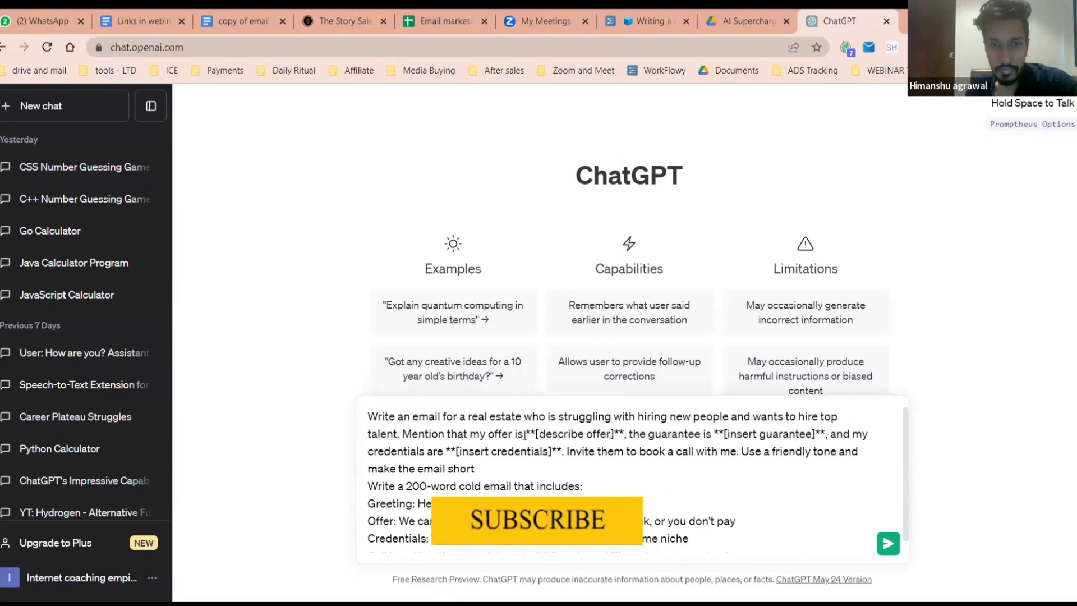
Fill the offer, guarantee and credentials blanks: '6 week service', 'money back gaurantee', '200k followers instagram'
drag(523, 434, 626, 435)
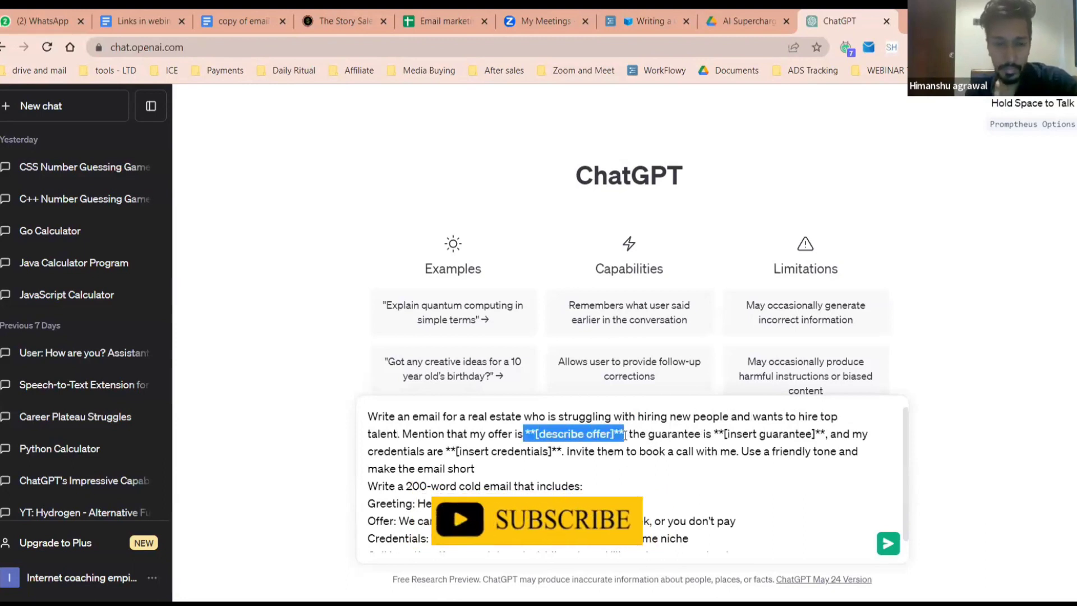
key(BackSpace)
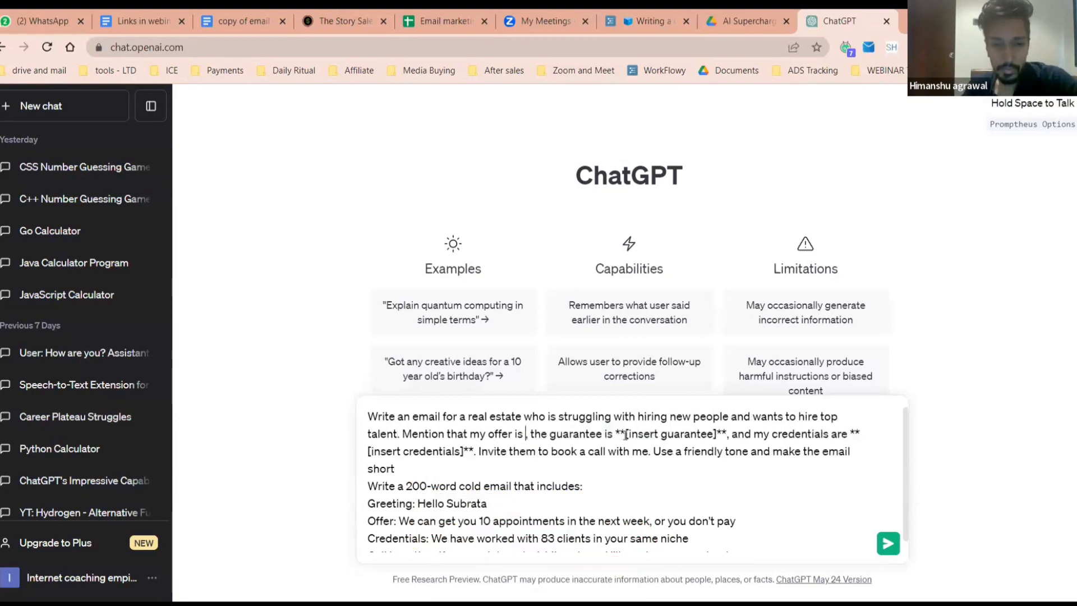
text(6)
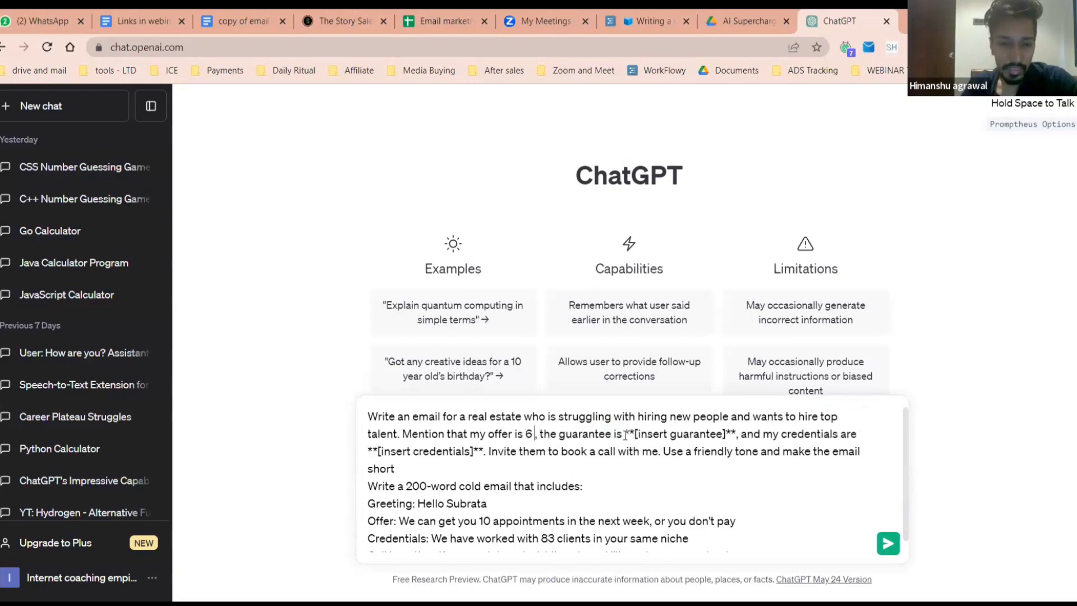
text( week)
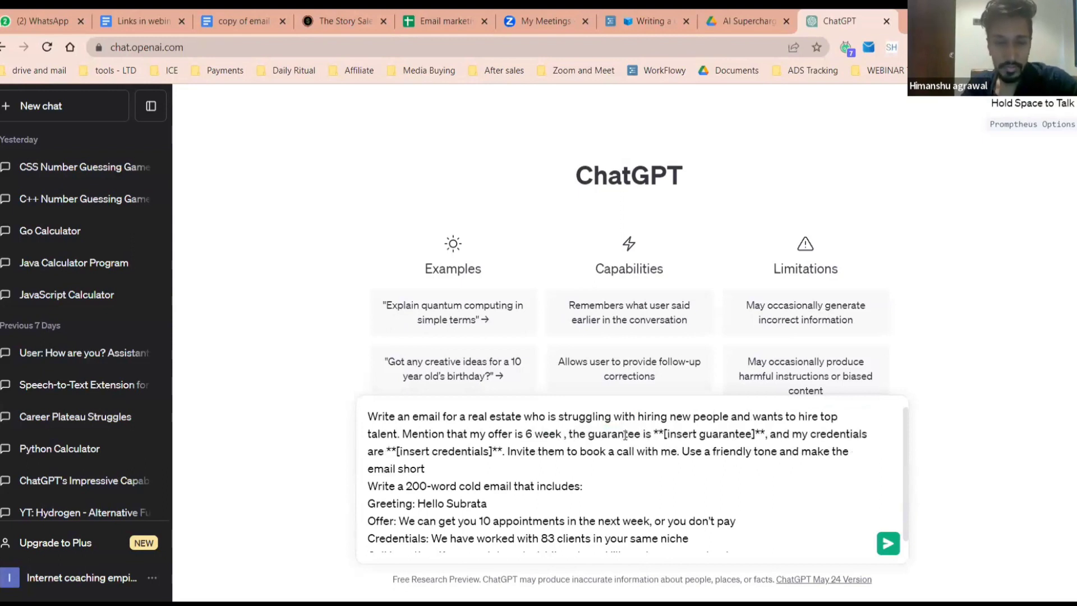
text( service)
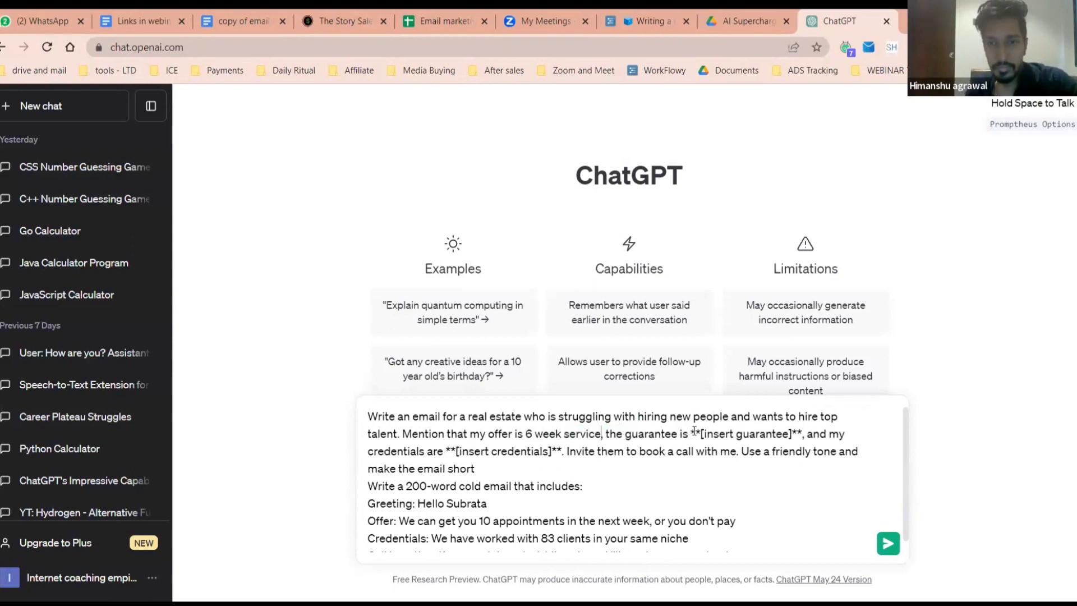
drag(691, 432, 804, 434)
text(mone)
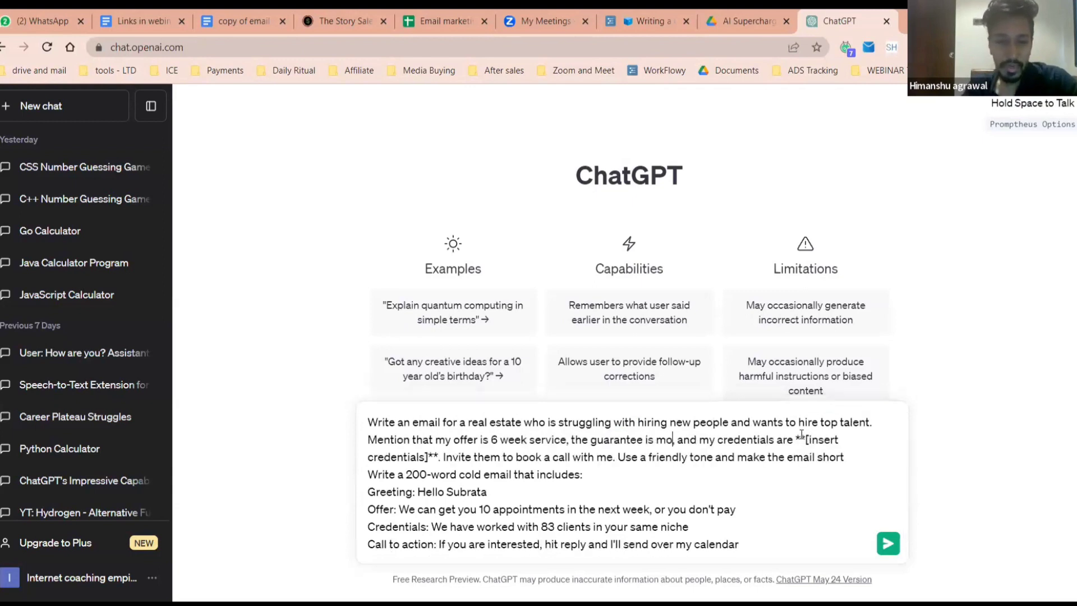
text(y b)
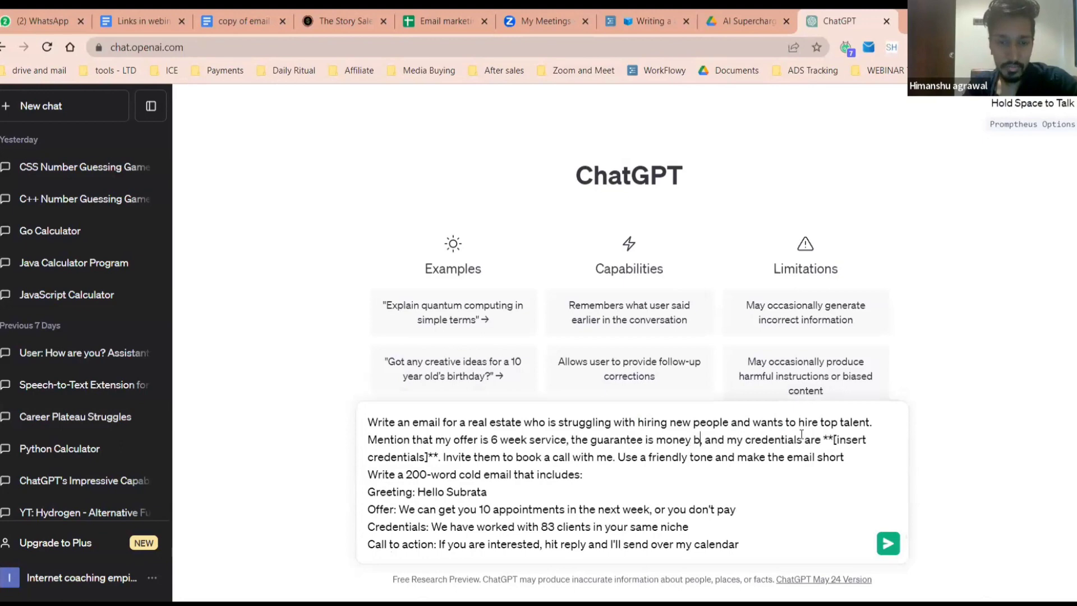
text(ack gaurantee)
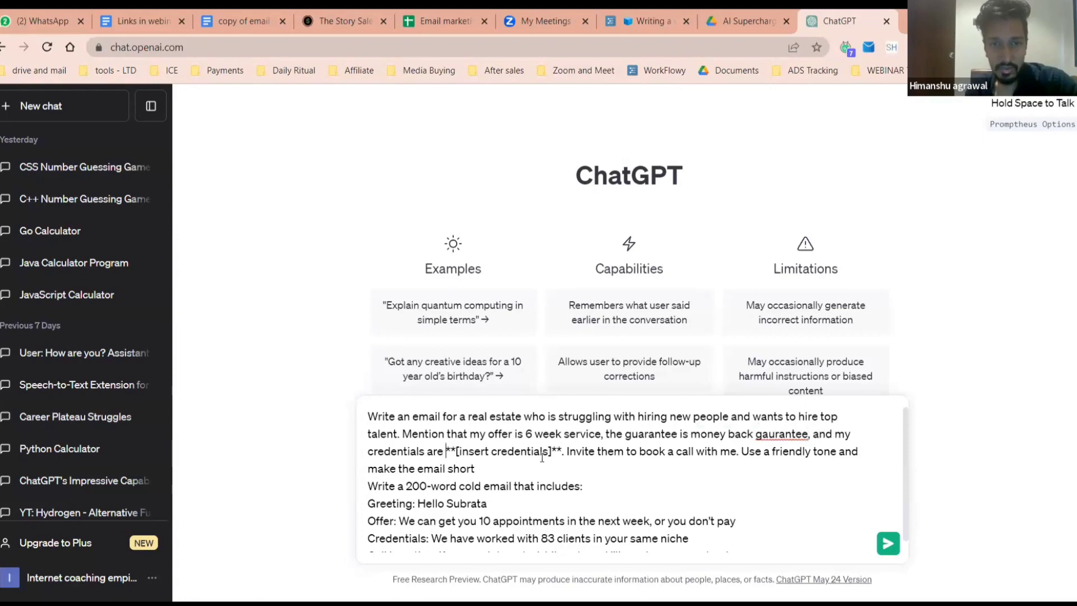
drag(446, 452, 560, 454)
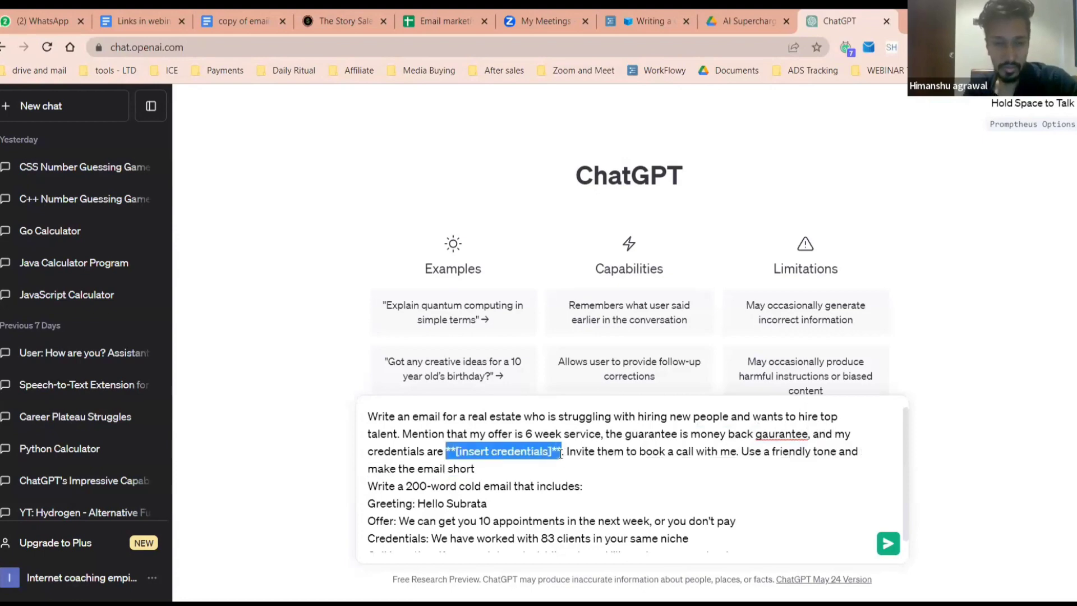
text(200k fo)
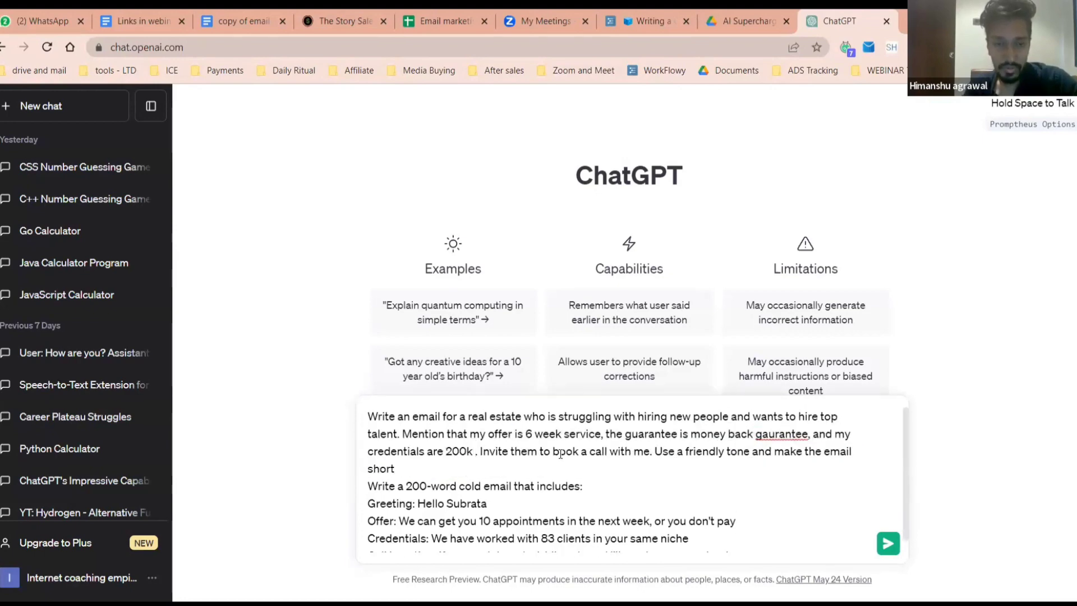
text(llowers )
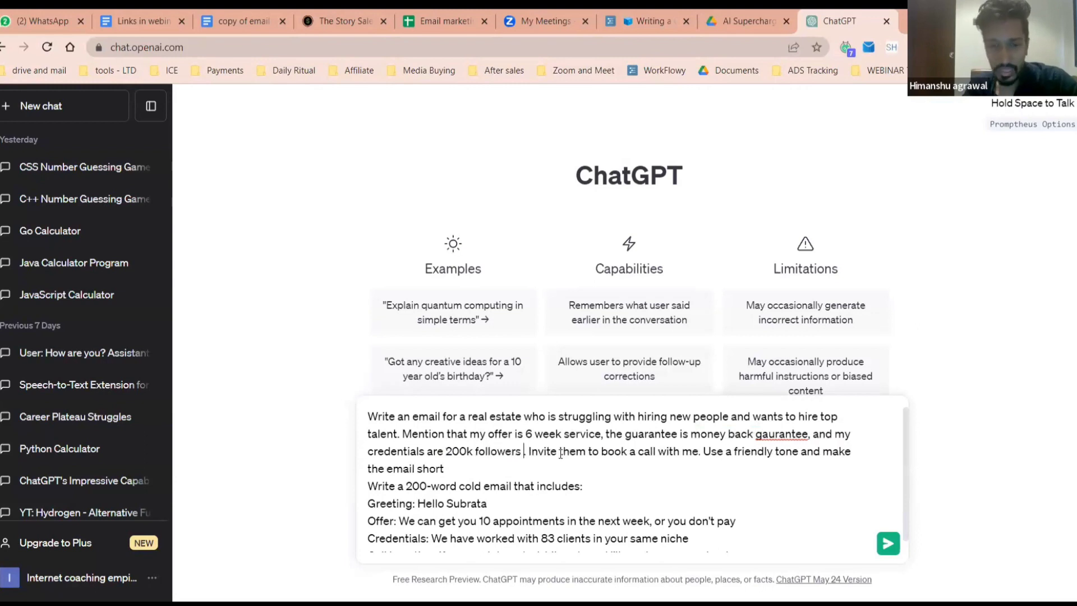
text(instagram)
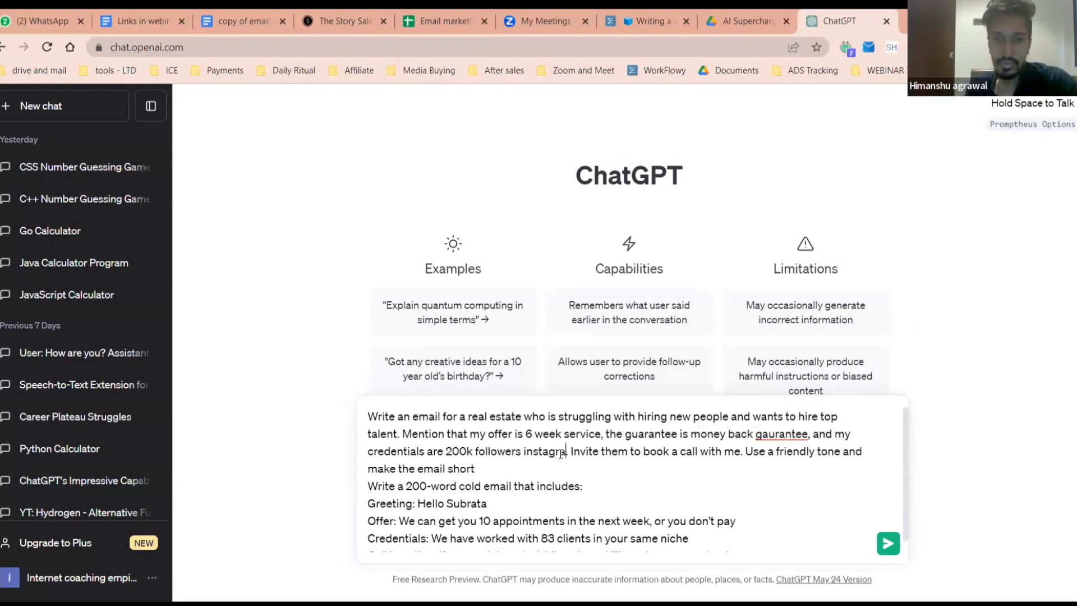
scroll(658, 494, down, 1)
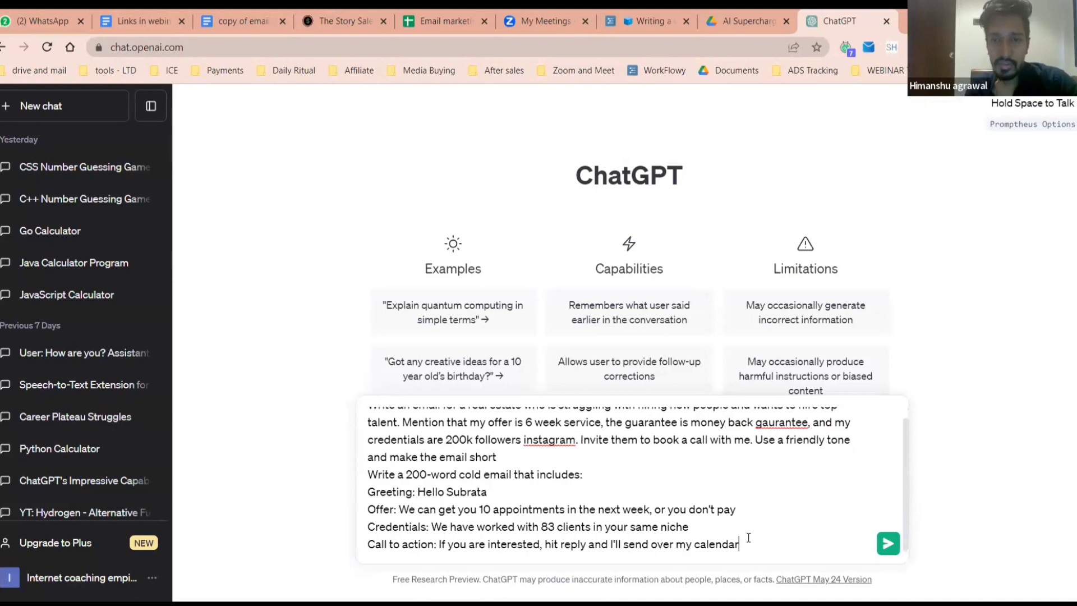
Send the prompt and review ChatGPT's 'Boost Your Real Estate Business…' cold email
key(Return)
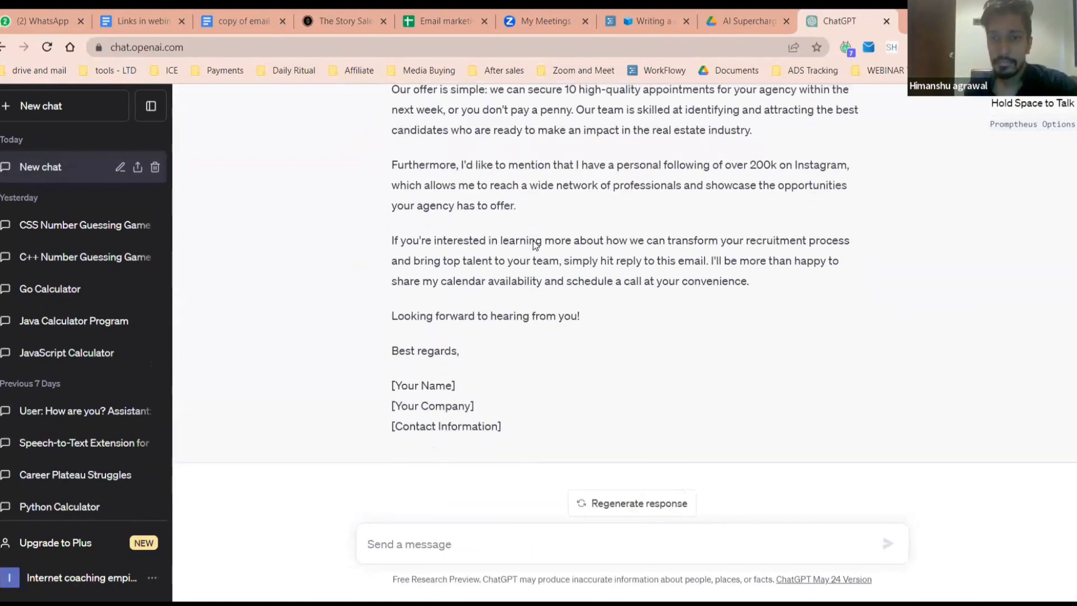
scroll(702, 303, up, 7)
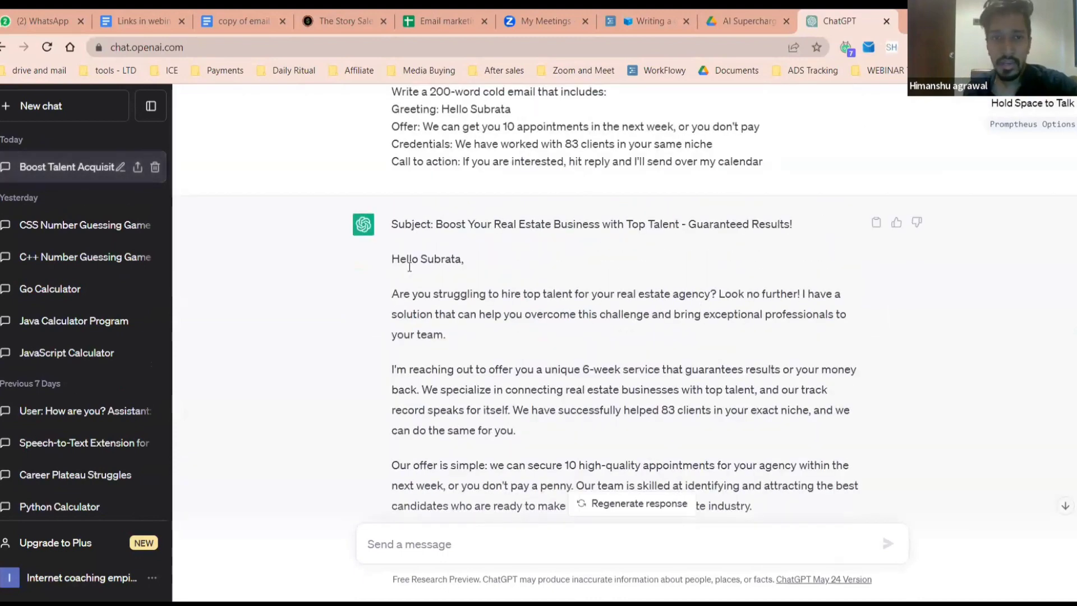
drag(667, 446, 712, 465)
scroll(696, 393, down, 3)
click(693, 387)
scroll(693, 387, down, 4)
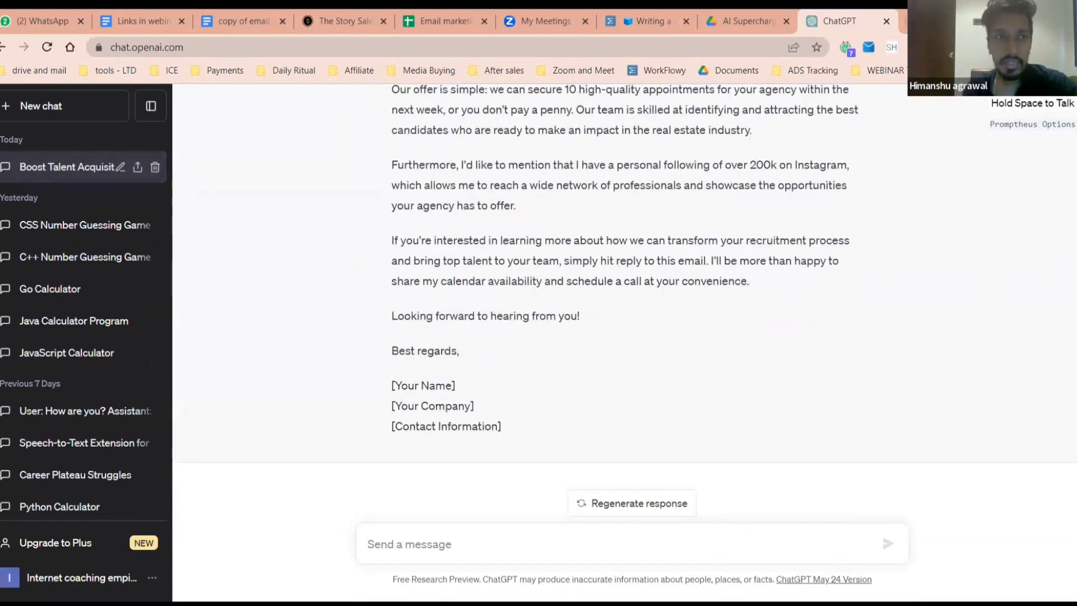
Load the Gmail inbox in a new browser tab
key(ctrl+t)
text(agra)
key(Return)
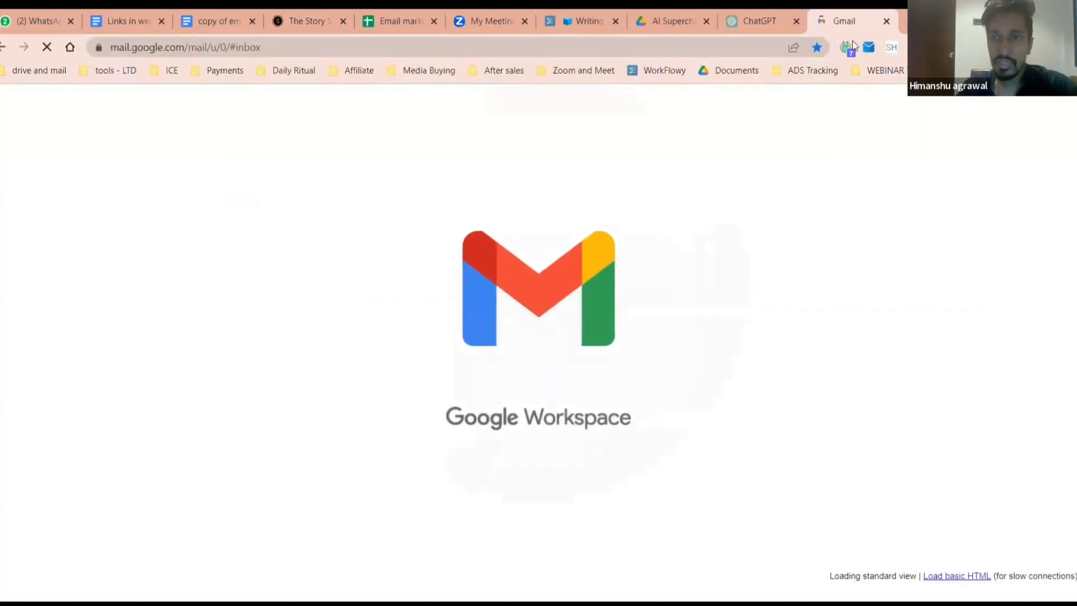
Search 'gpt for gmail', open its Workspace Marketplace listing, then return to the Gmail inbox
key(ctrl+t)
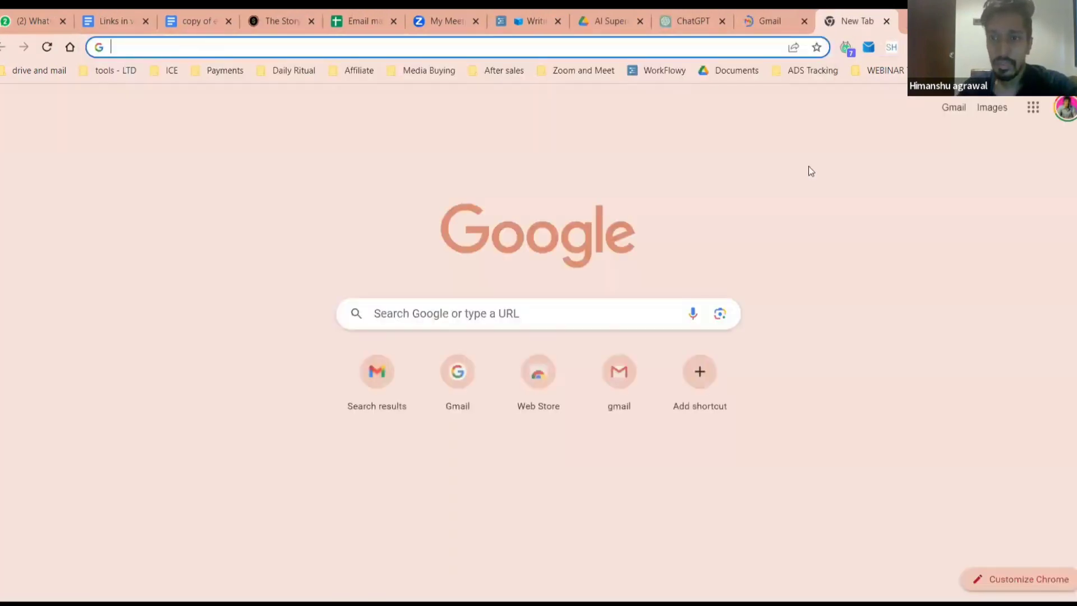
click(548, 242)
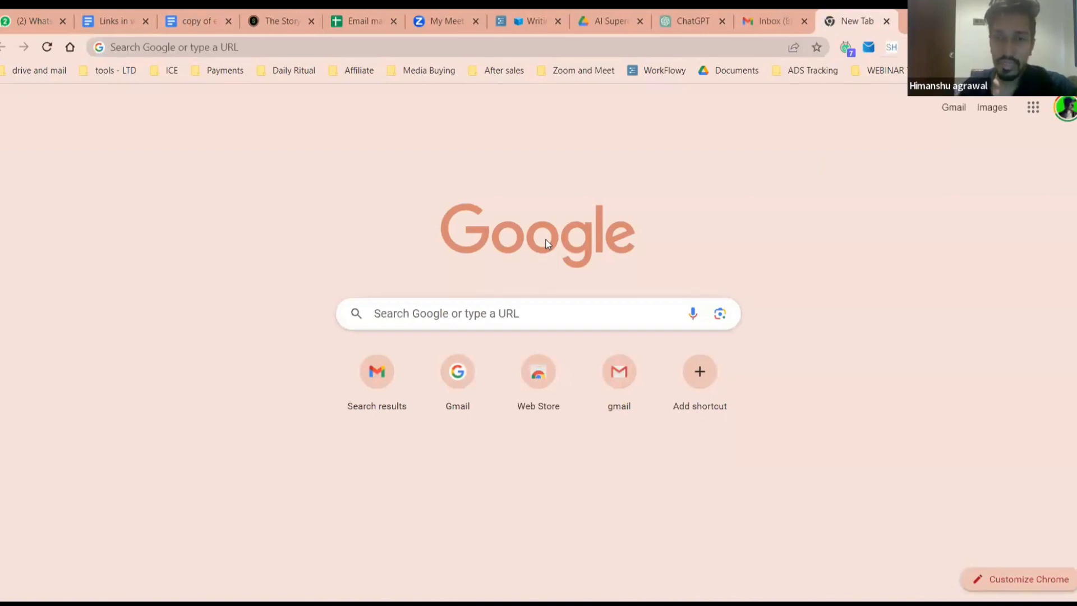
click(491, 45)
text(gpt for gmail)
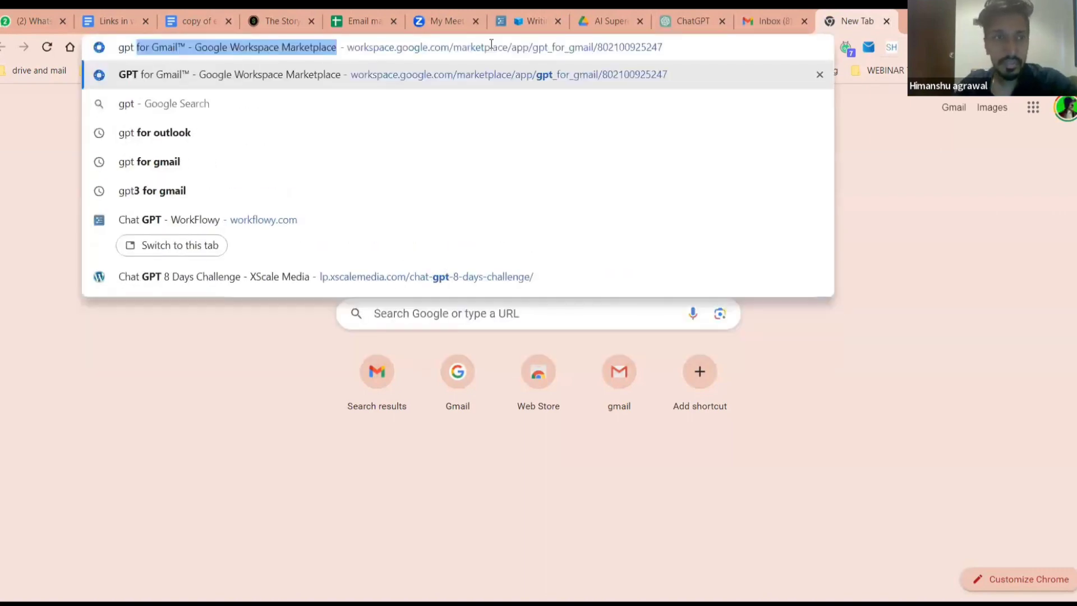
key(Return)
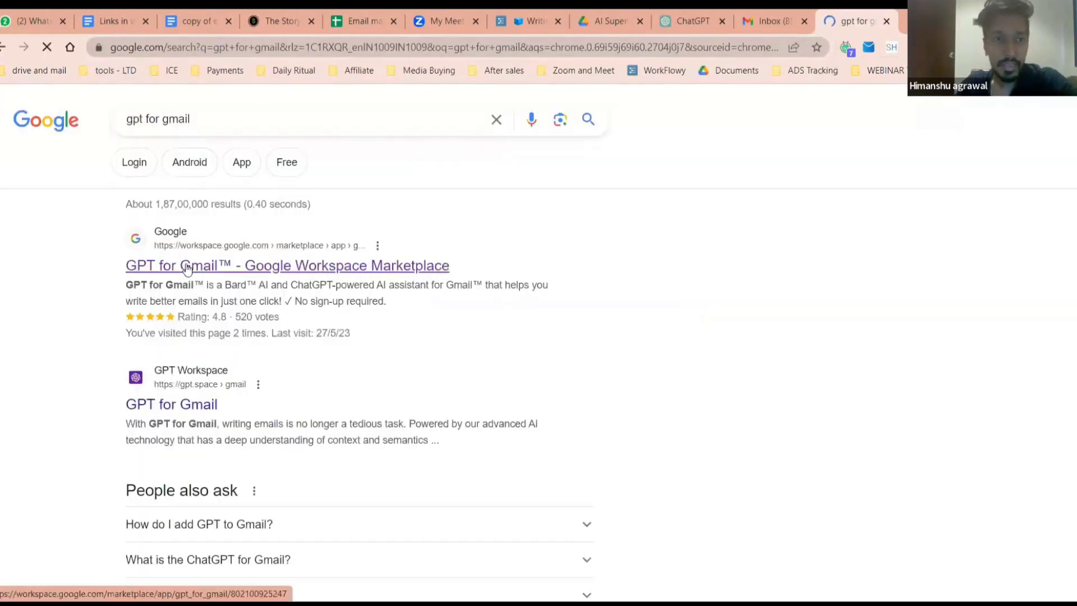
click(188, 269)
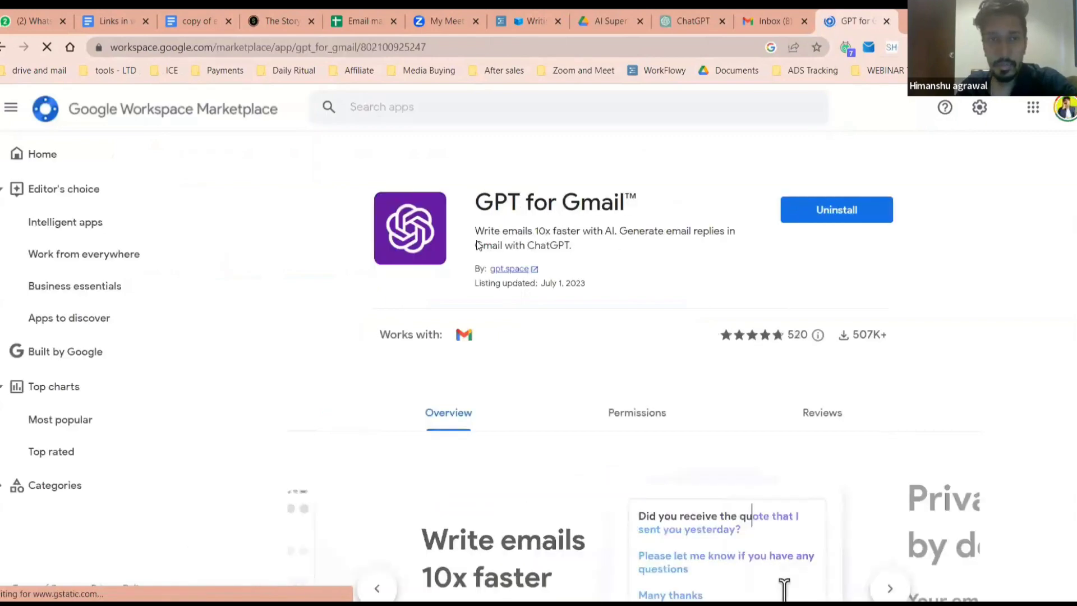
click(780, 20)
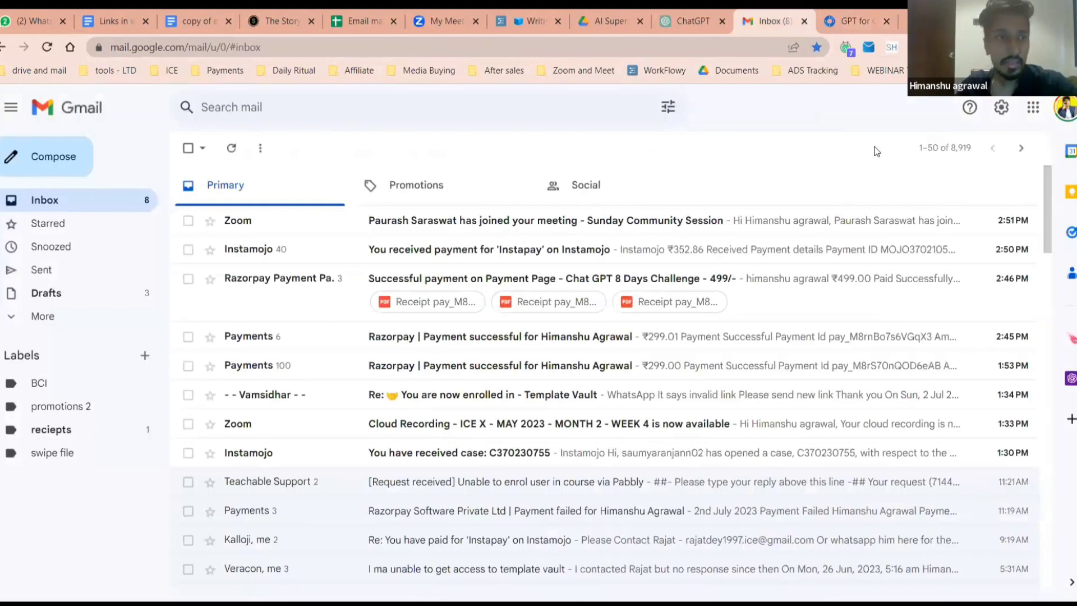
Compose a new Gmail message and launch the GPT for Gmail assistant from its toolbar
key(c)
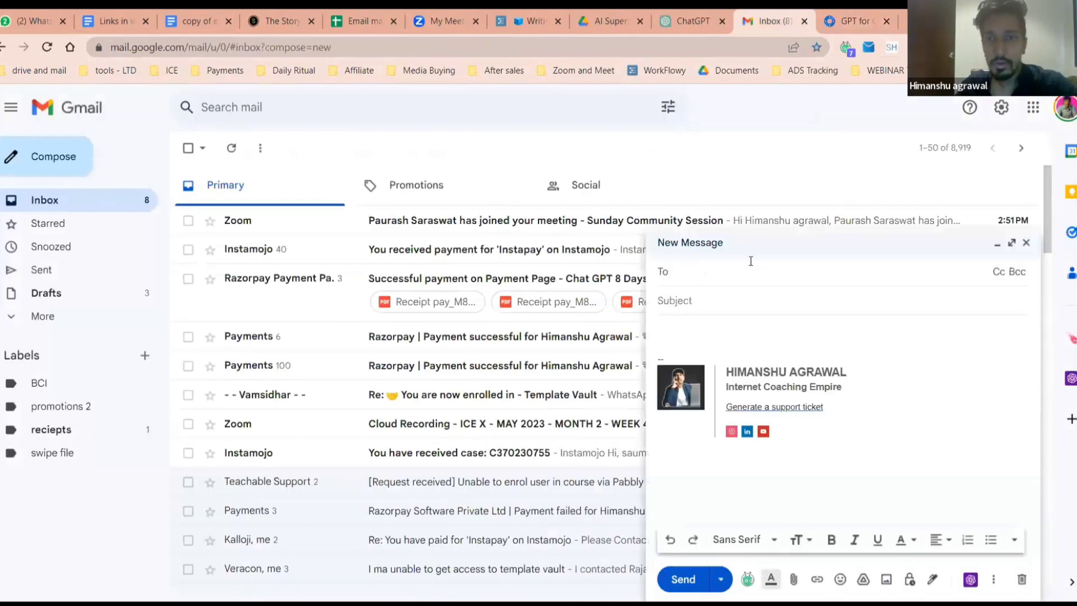
click(970, 579)
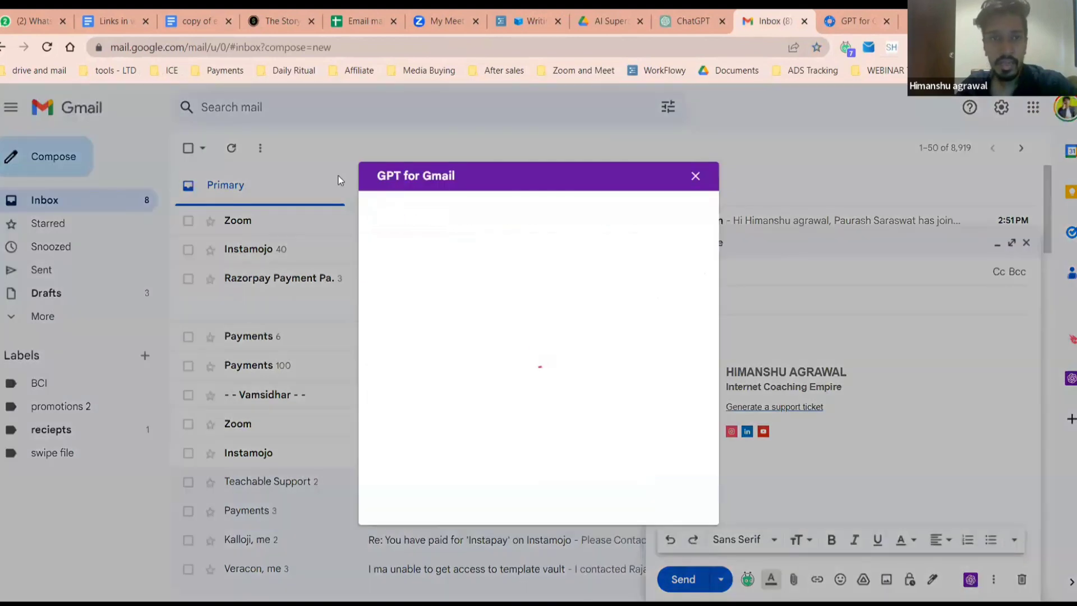